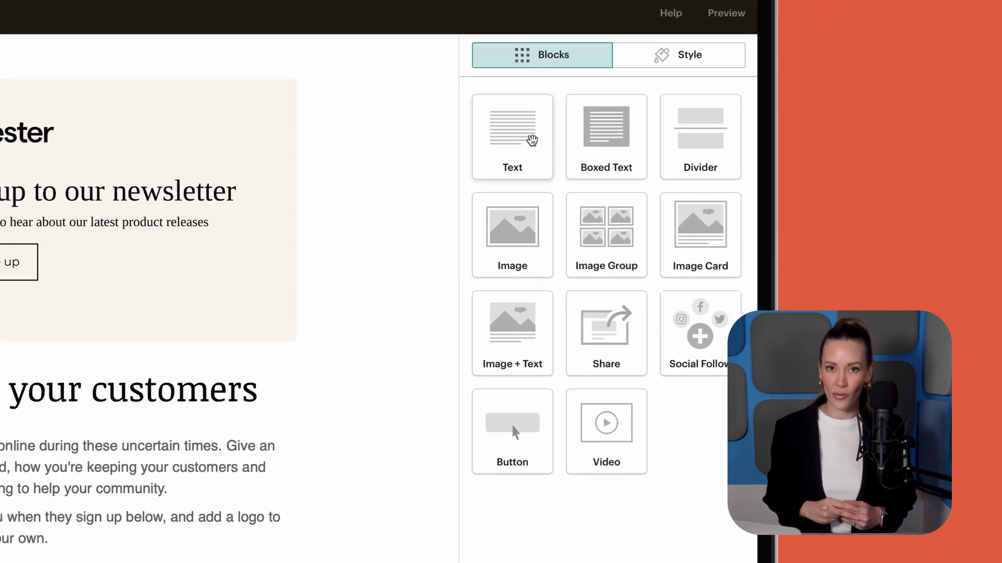
- Generate AI-suggested on-brand designs for the Mailchimp newsletter header with Creative Assistant
mouse_move(274, 240)
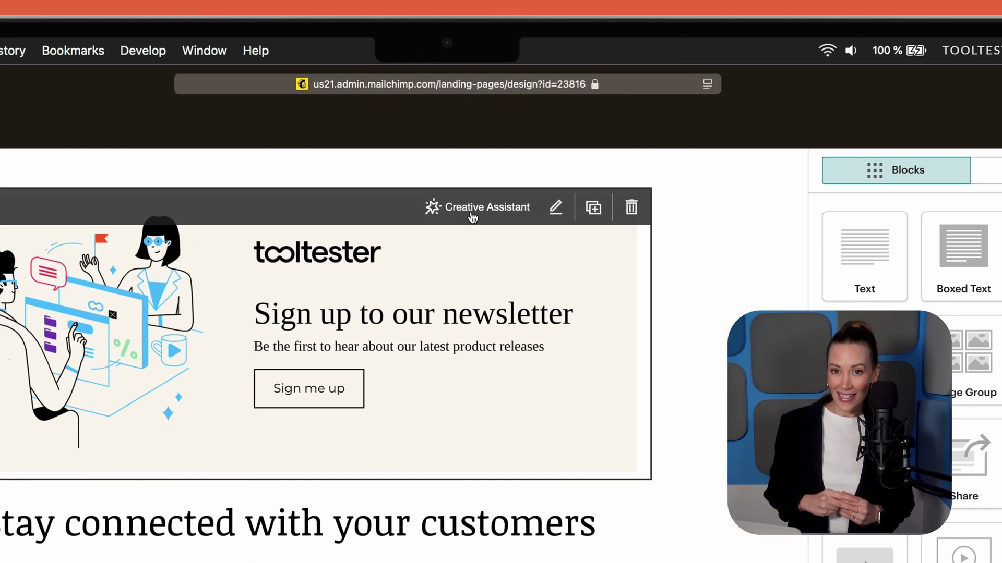
click(472, 213)
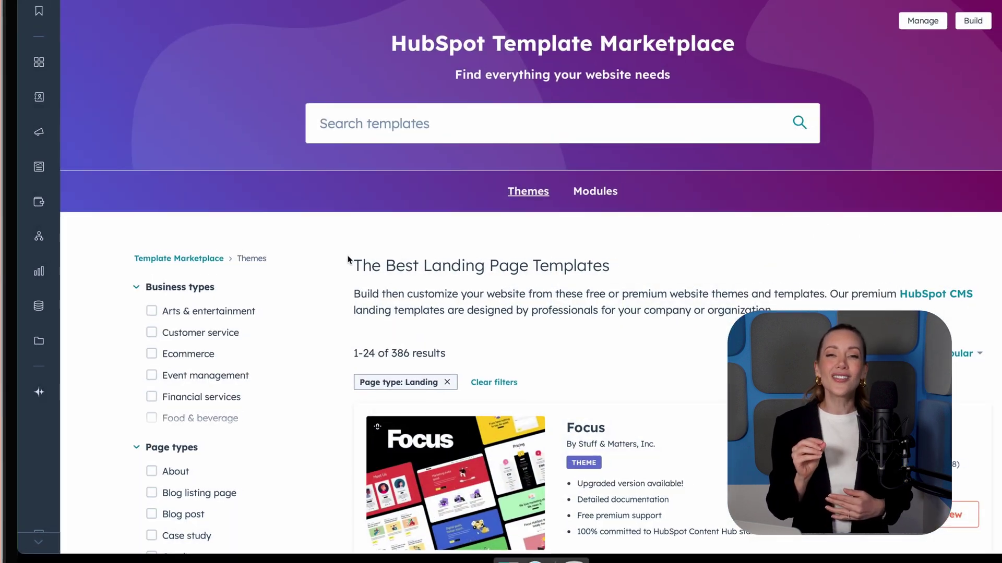
- Scroll through HubSpot's landing page template results and the Page types filter list
scroll(316, 282, down, 20)
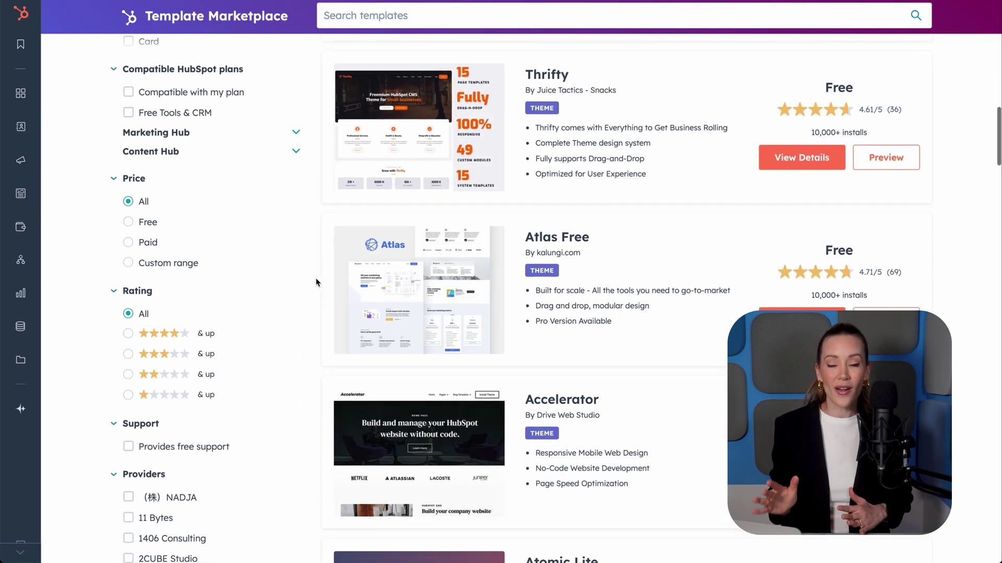
scroll(315, 283, down, 3)
scroll(315, 282, up, 20)
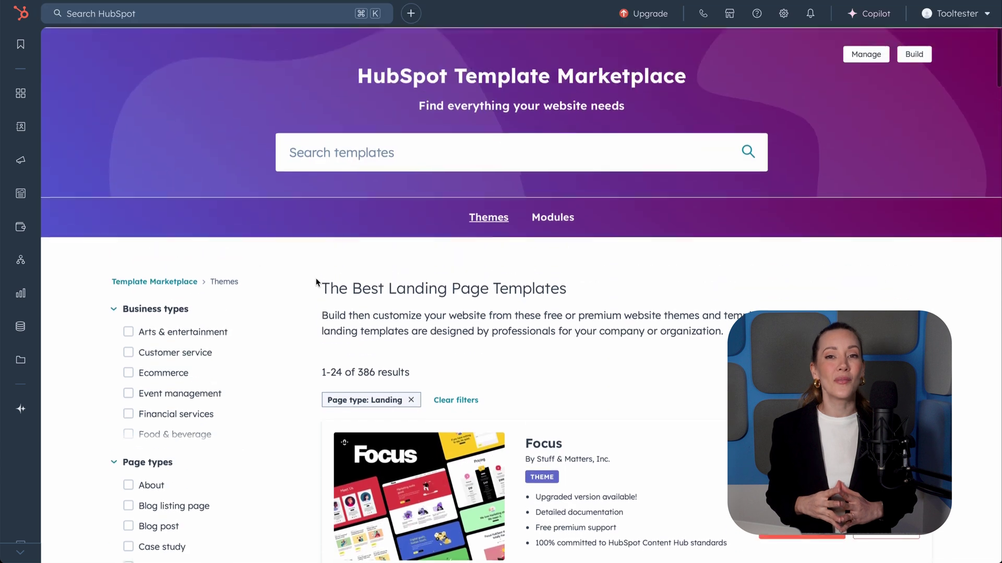
scroll(317, 282, down, 2)
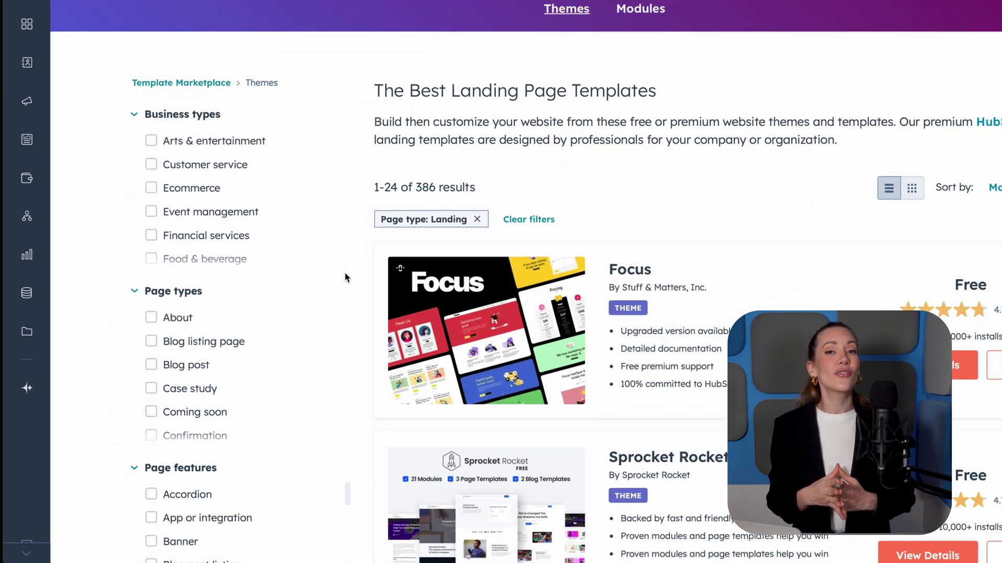
scroll(258, 347, down, 3)
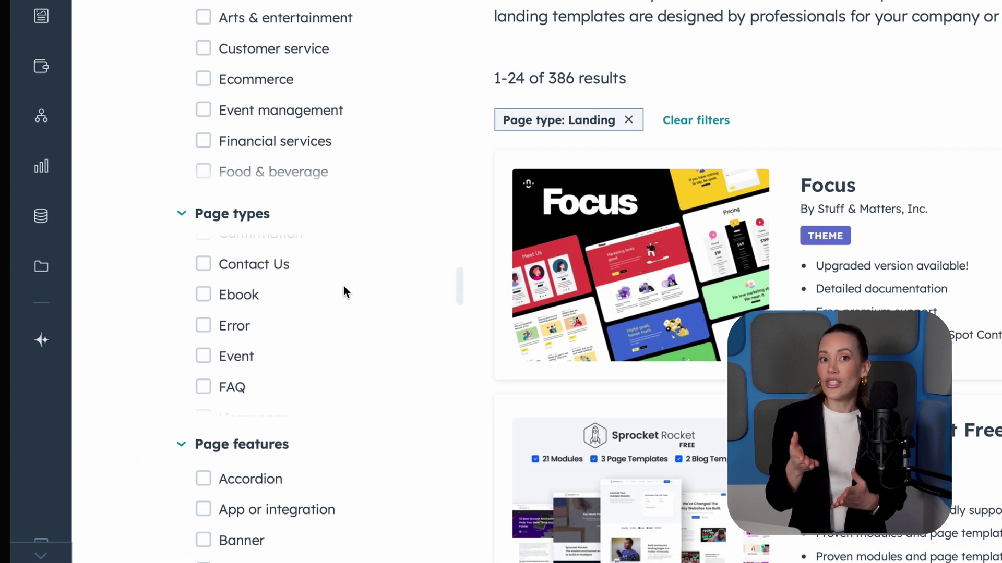
scroll(343, 285, down, 5)
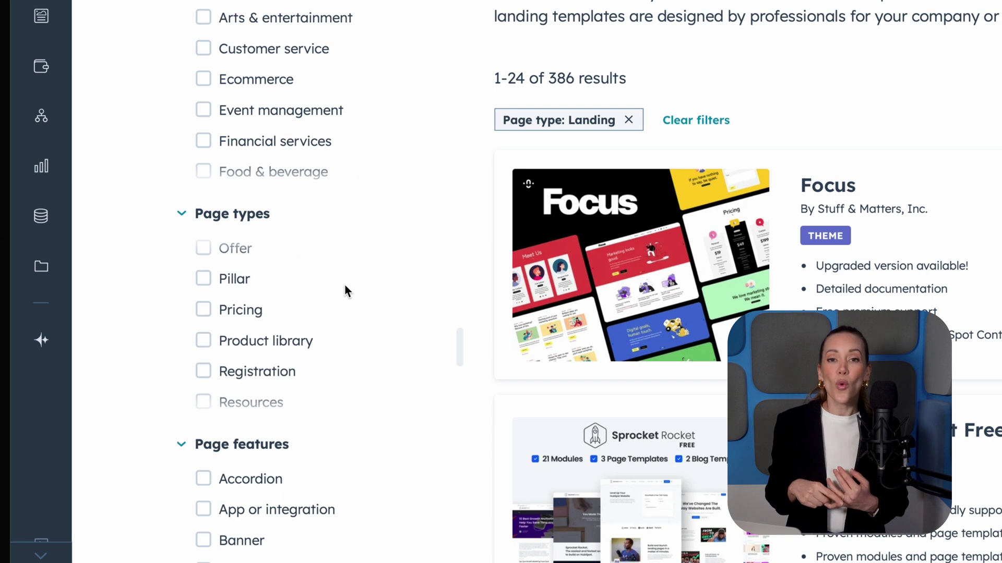
scroll(344, 290, down, 6)
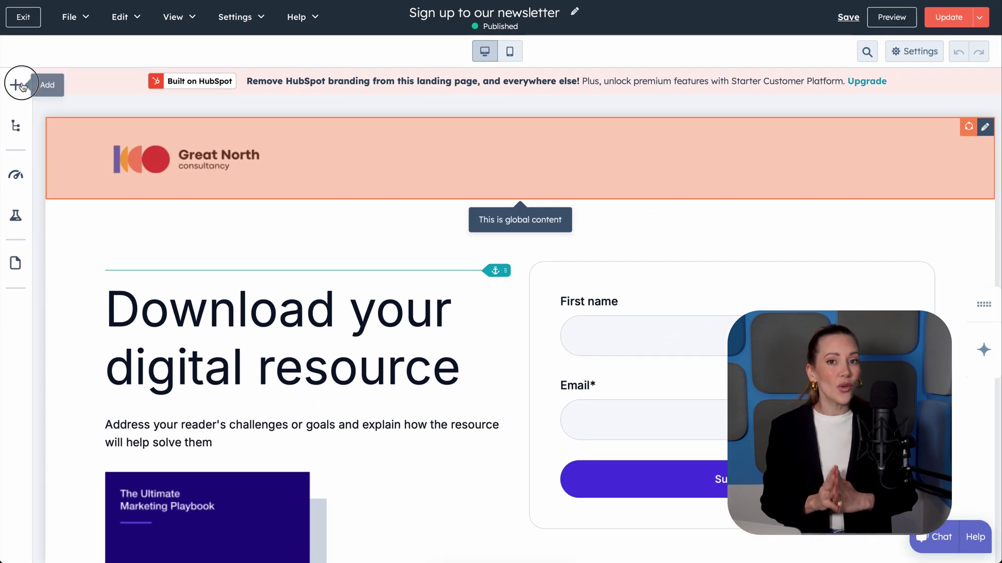
- Add a Form module from Forms and Buttons above the heading and expand its Thank you settings
click(21, 85)
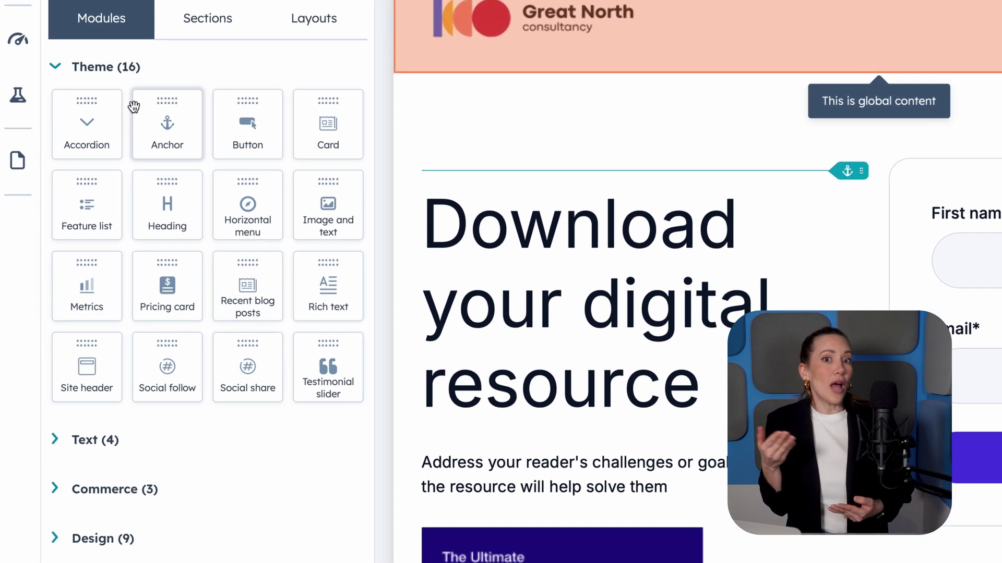
scroll(142, 129, down, 4)
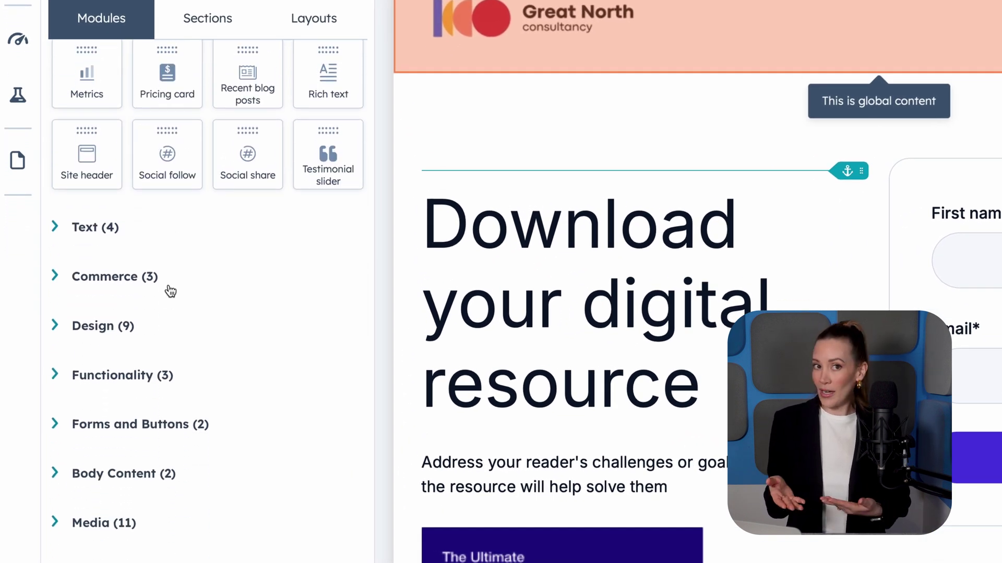
click(100, 427)
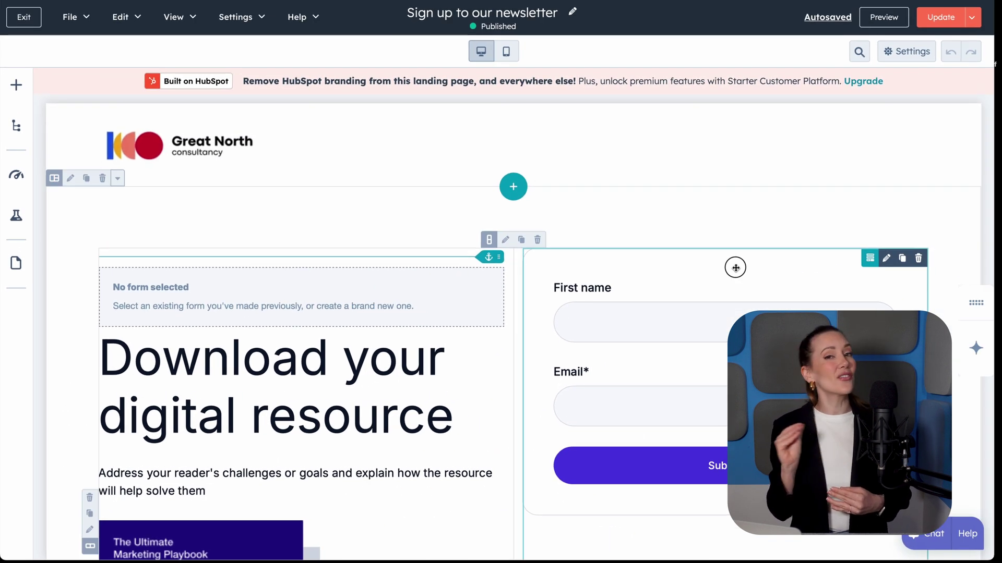
click(736, 268)
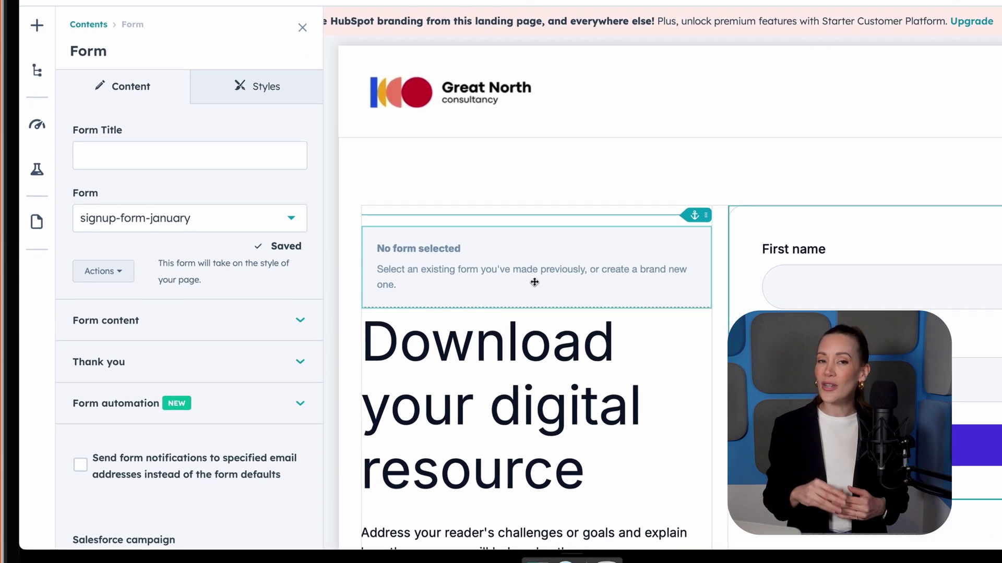
click(329, 343)
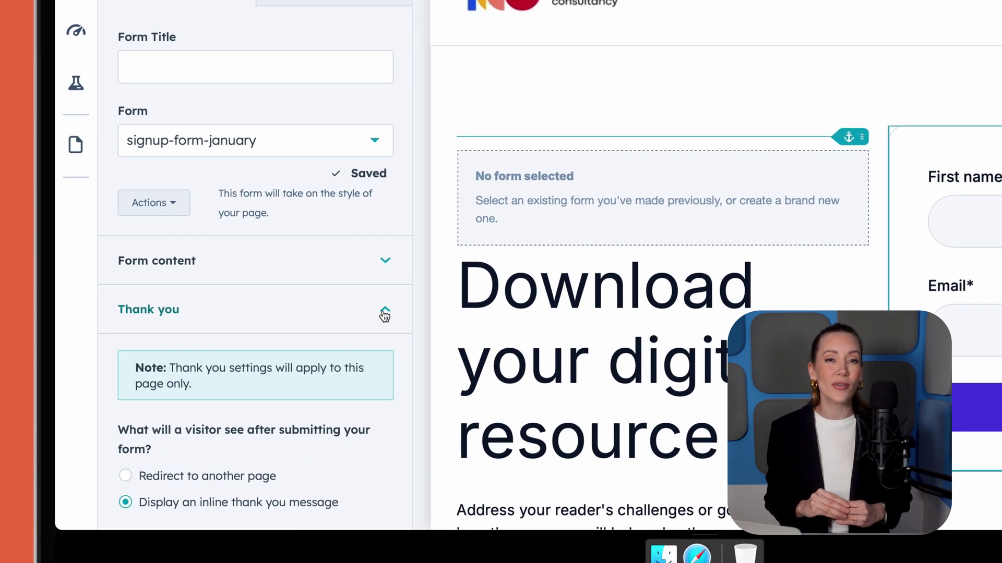
scroll(384, 316, down, 6)
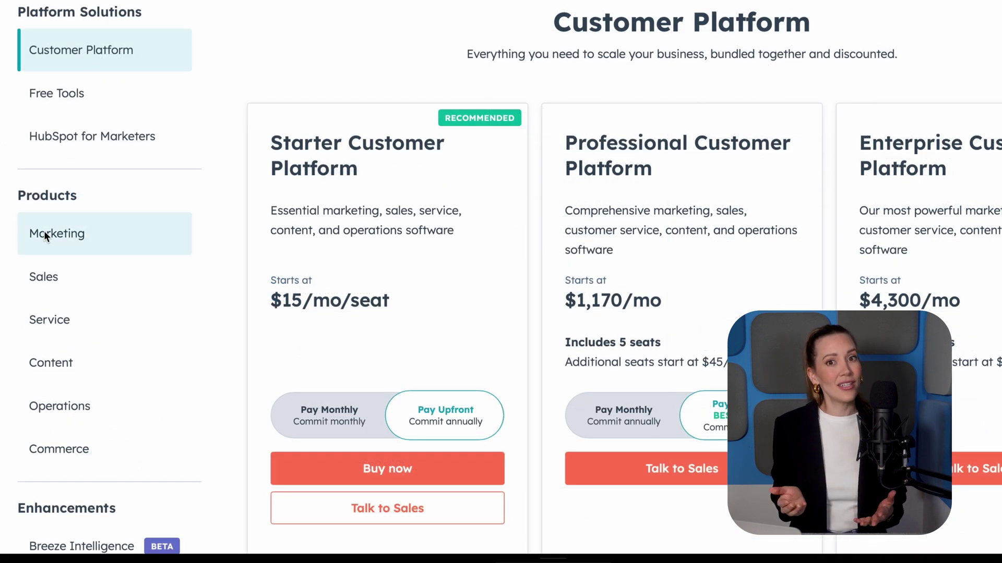
- Compare pricing across the Marketing, Sales, Service, Content and Operations hubs
click(44, 234)
click(45, 276)
click(51, 319)
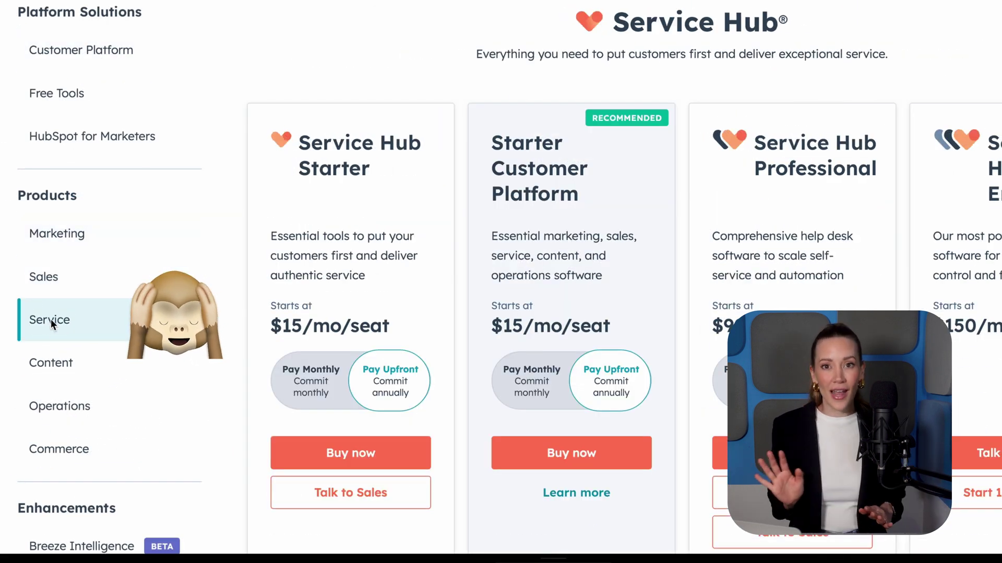
click(55, 366)
click(58, 405)
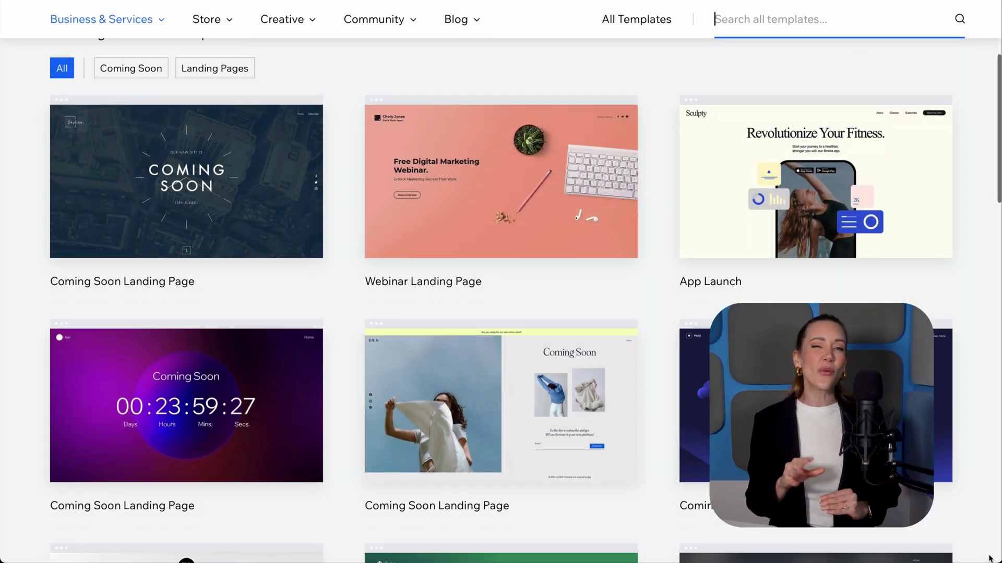
- Scroll the Wix template gallery through the Coming Soon landing page designs
scroll(990, 558, down, 6)
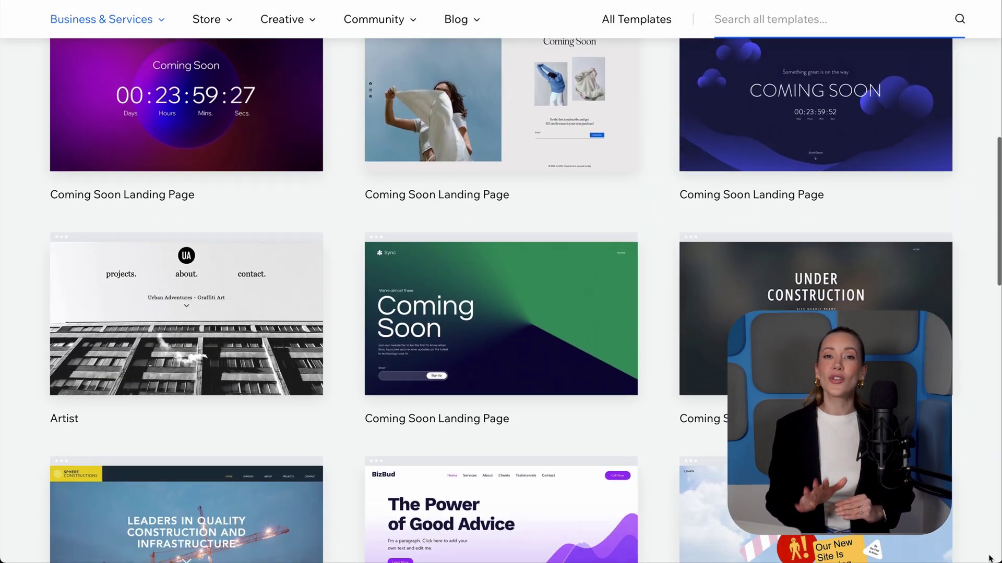
scroll(989, 558, down, 5)
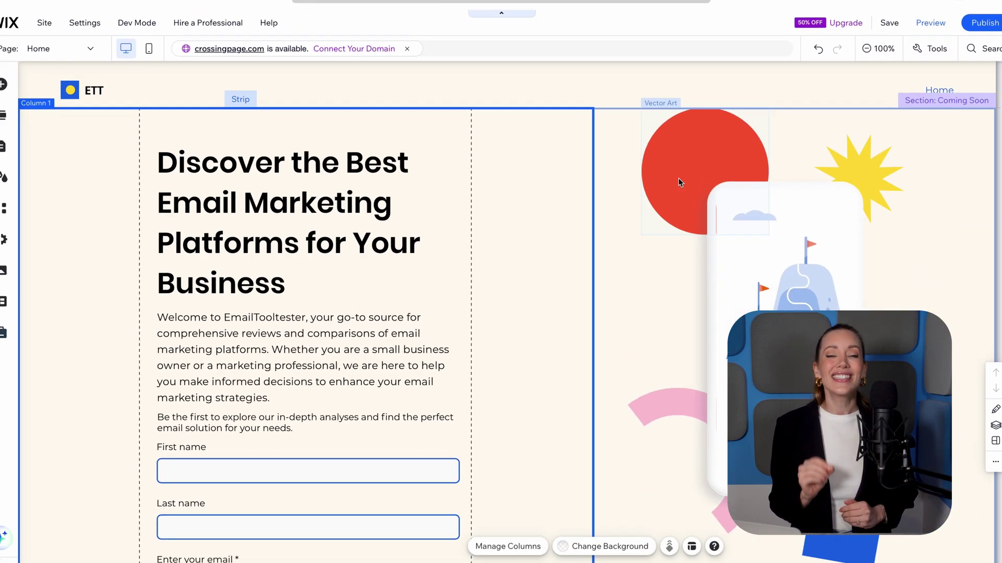
- Move the red circle artwork down-right and add a full-width Google Map at the page bottom
click(679, 181)
drag(678, 181, 713, 198)
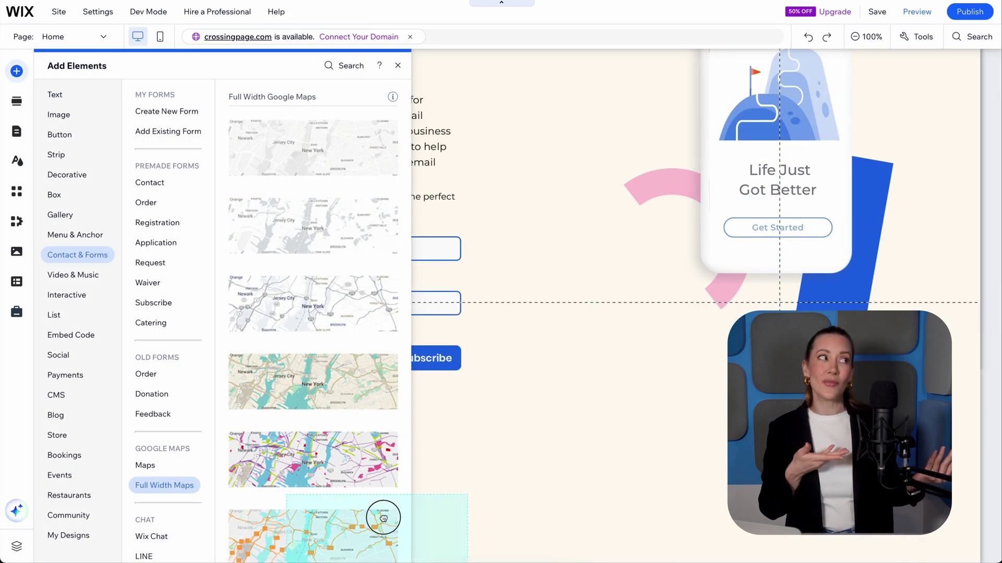
drag(384, 518, 495, 508)
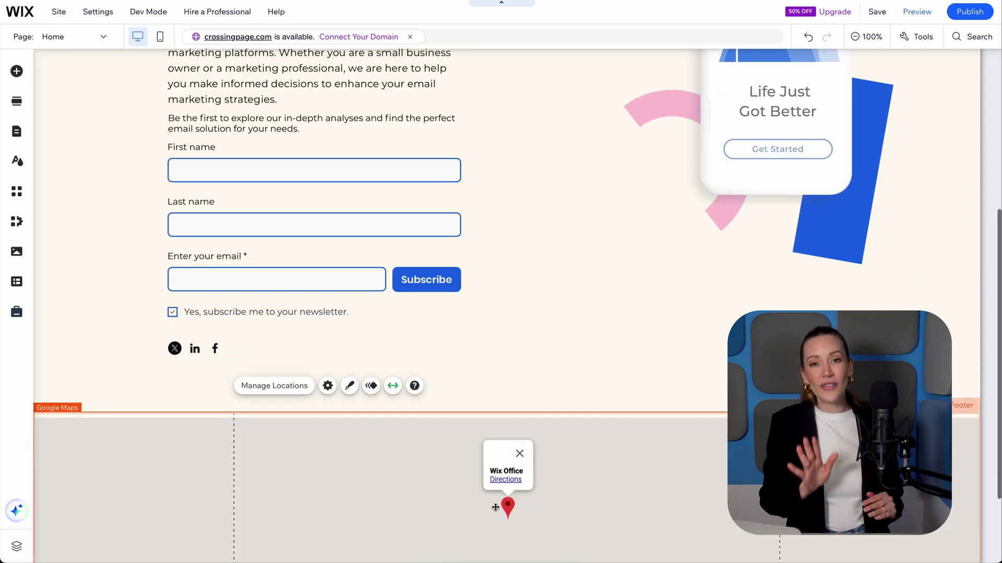
scroll(495, 507, down, 2)
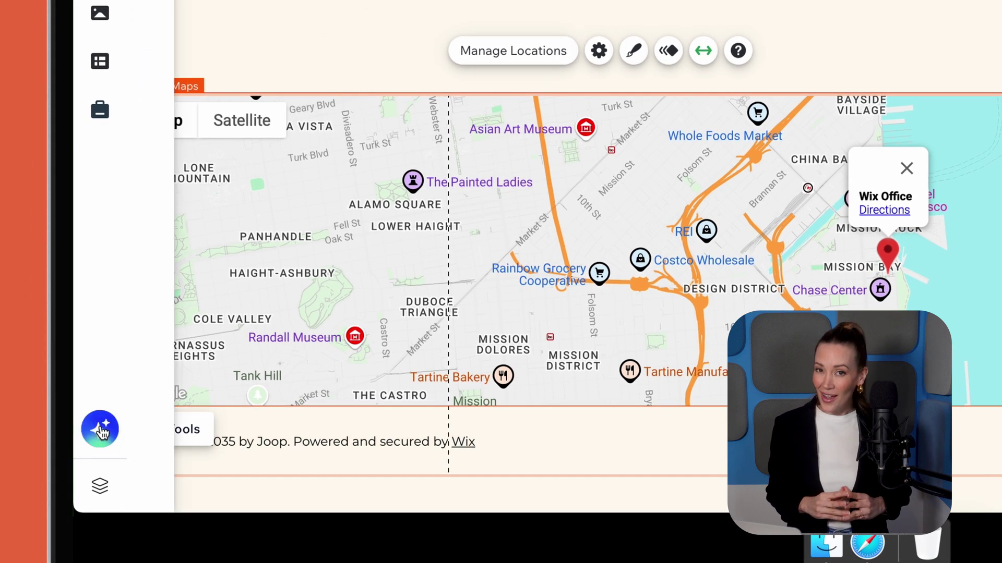
click(101, 429)
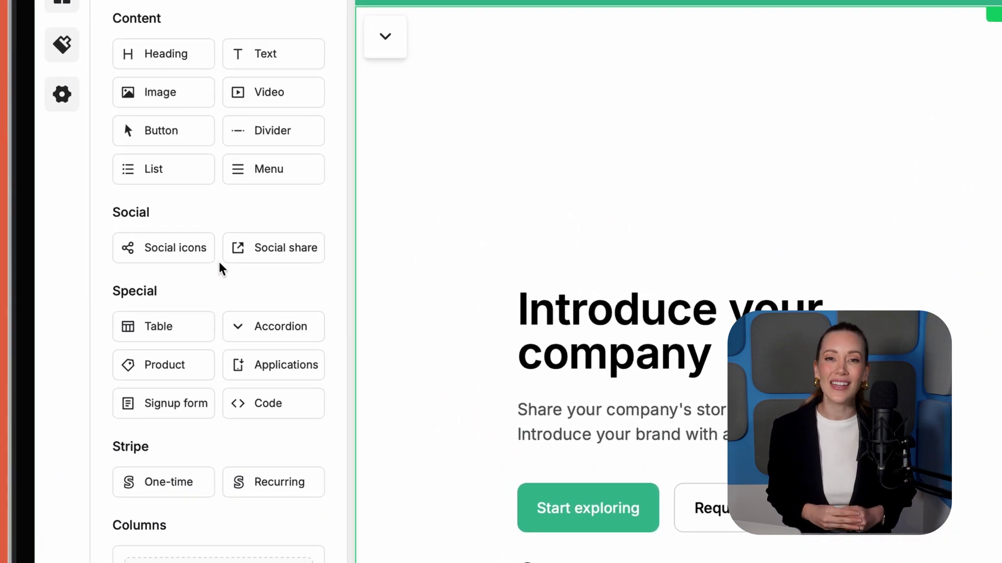
- Add a Social icons block below the checklist and get AI suggestions for the VISIT OUR STORE button
drag(172, 251, 452, 562)
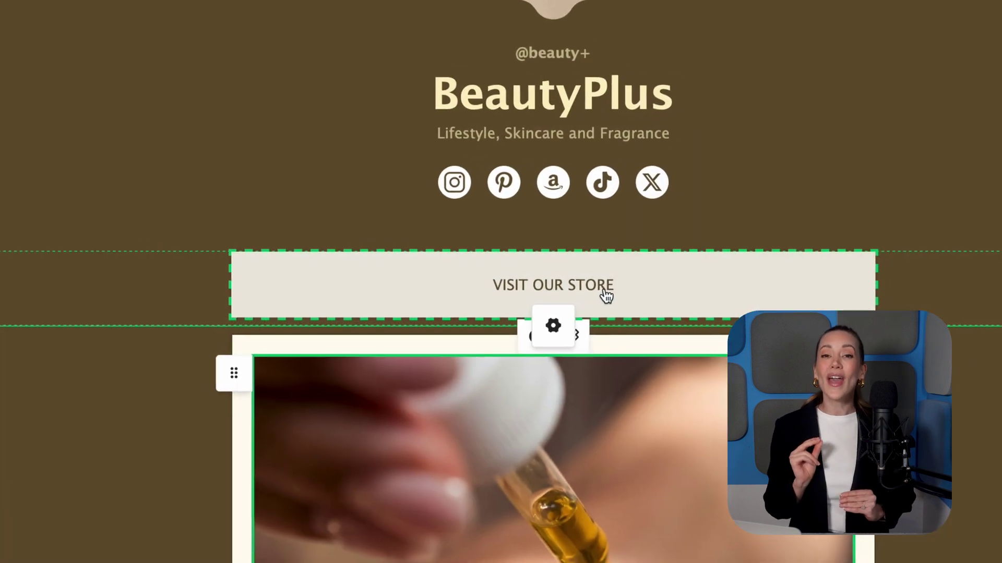
click(604, 293)
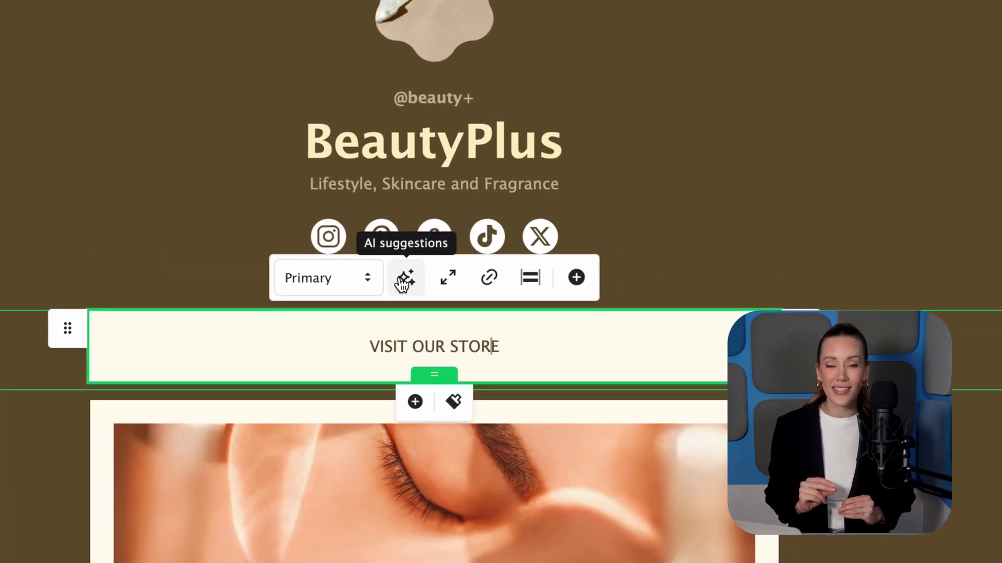
click(403, 283)
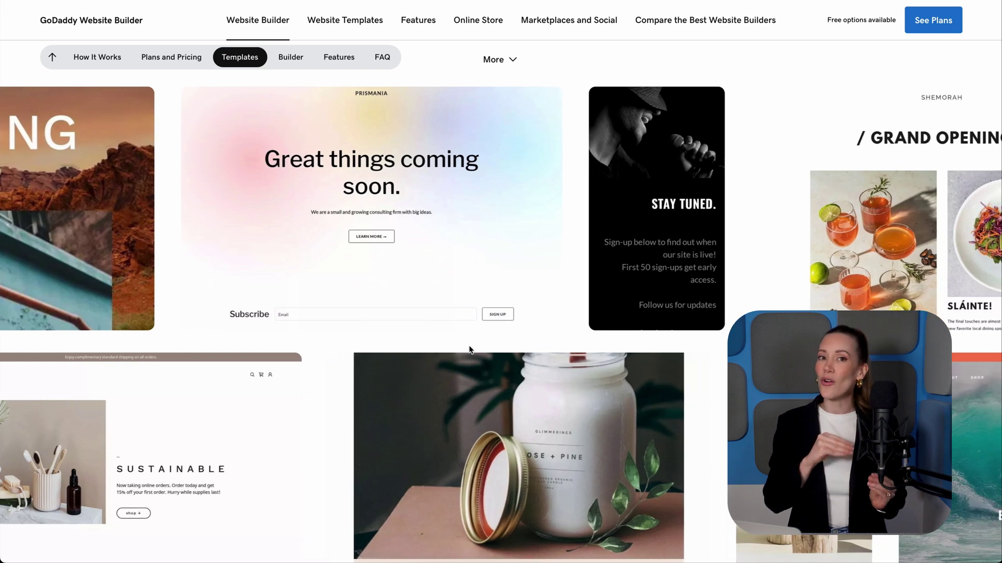
- Preview the Prismania coming-soon template as a full page and scroll through it
mouse_move(409, 307)
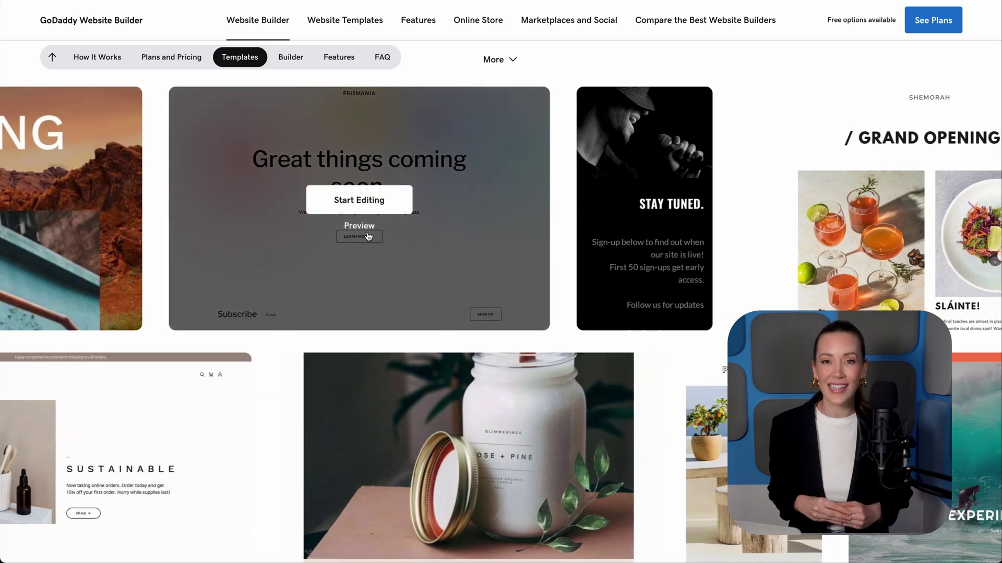
click(367, 226)
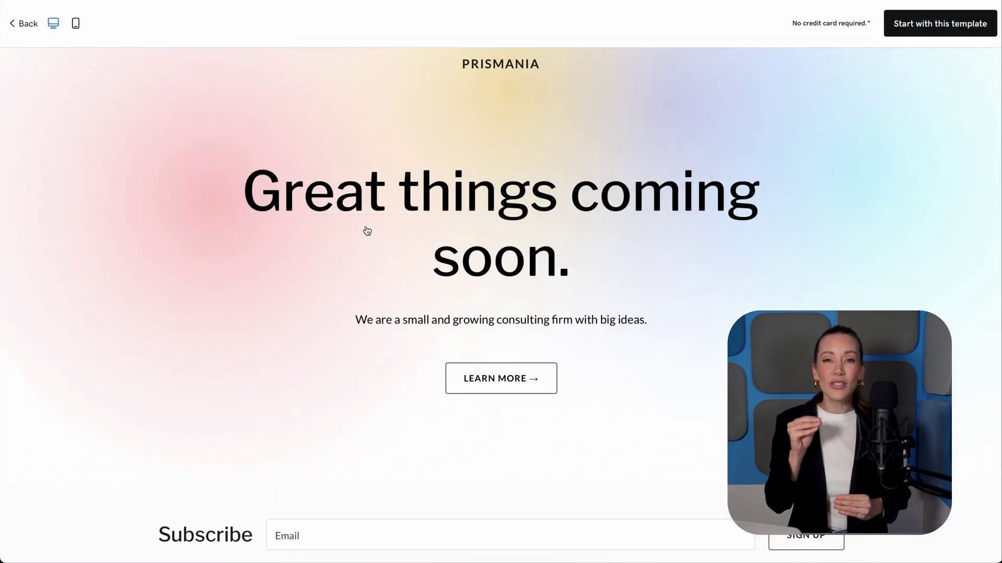
scroll(366, 230, down, 5)
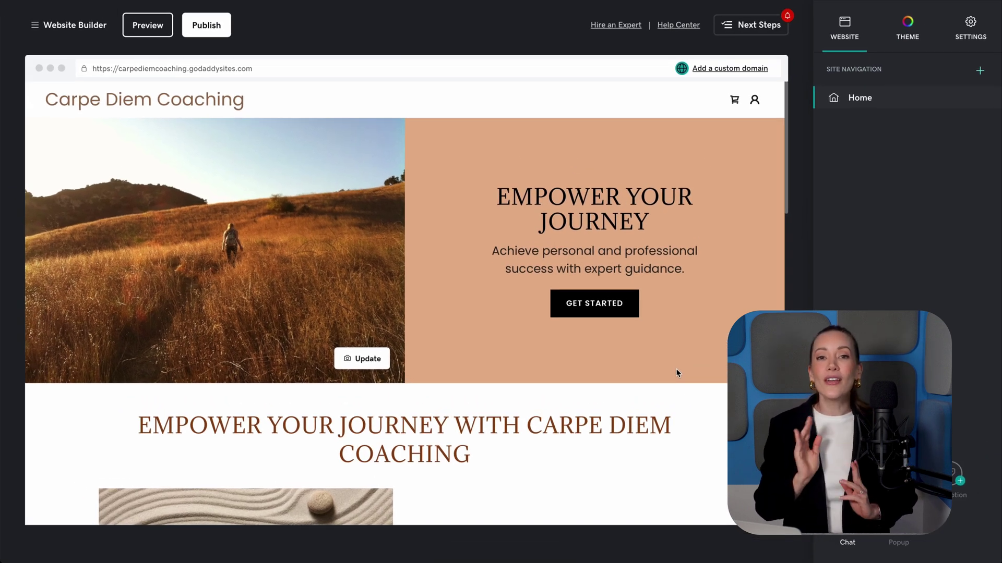
- Inspect the zen-sand image's settings under Transform Your Life, then preview the site
scroll(678, 364, down, 5)
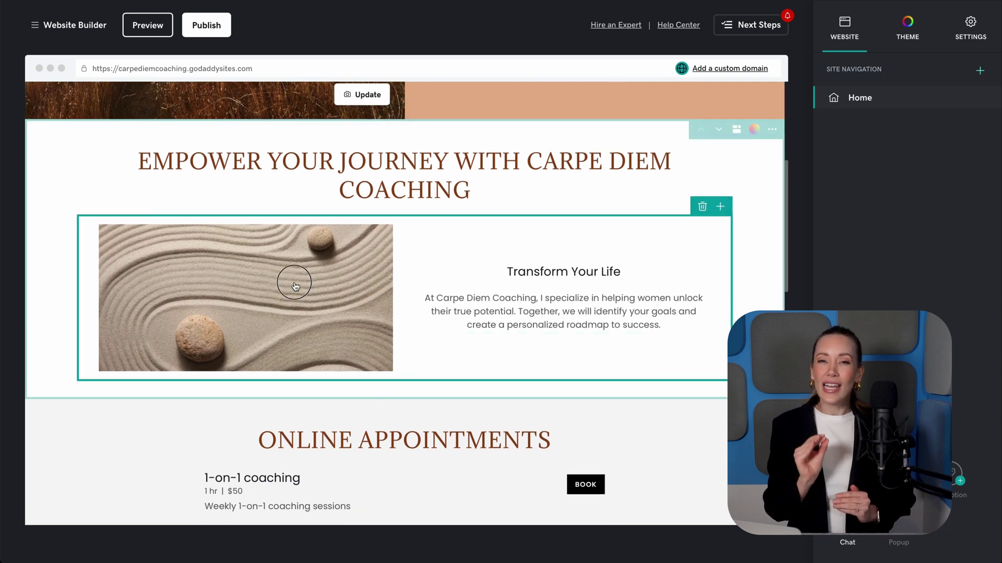
click(294, 286)
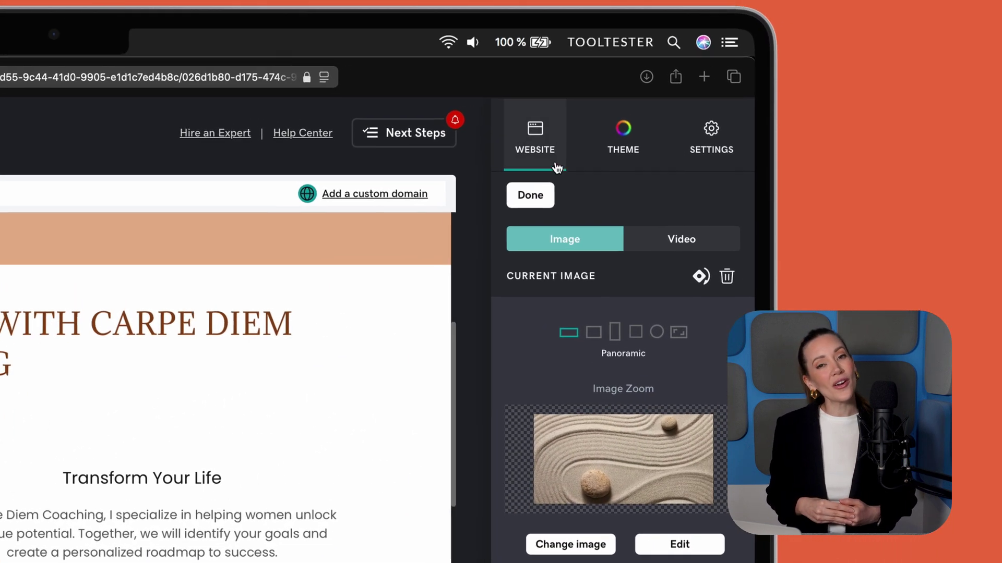
click(545, 146)
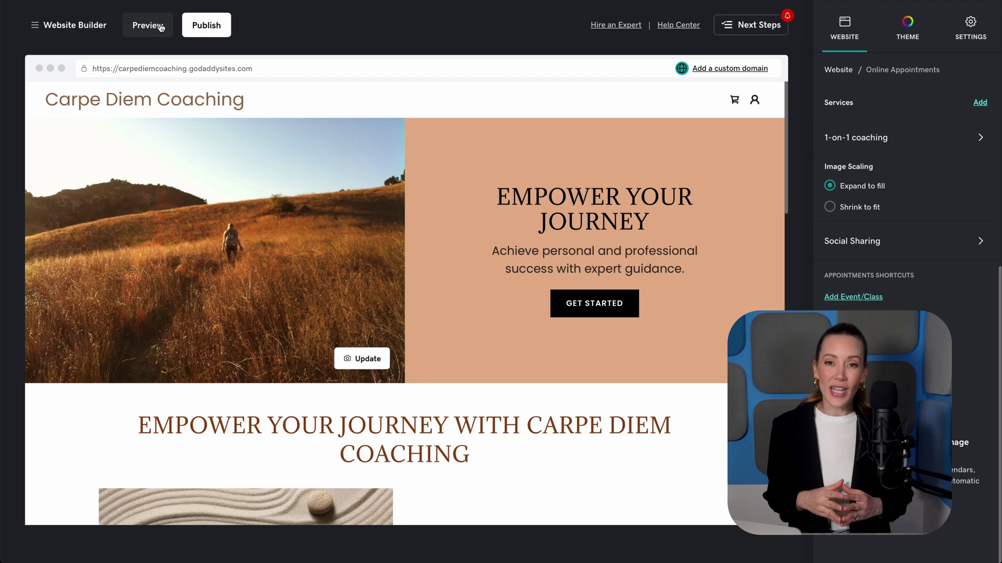
click(161, 27)
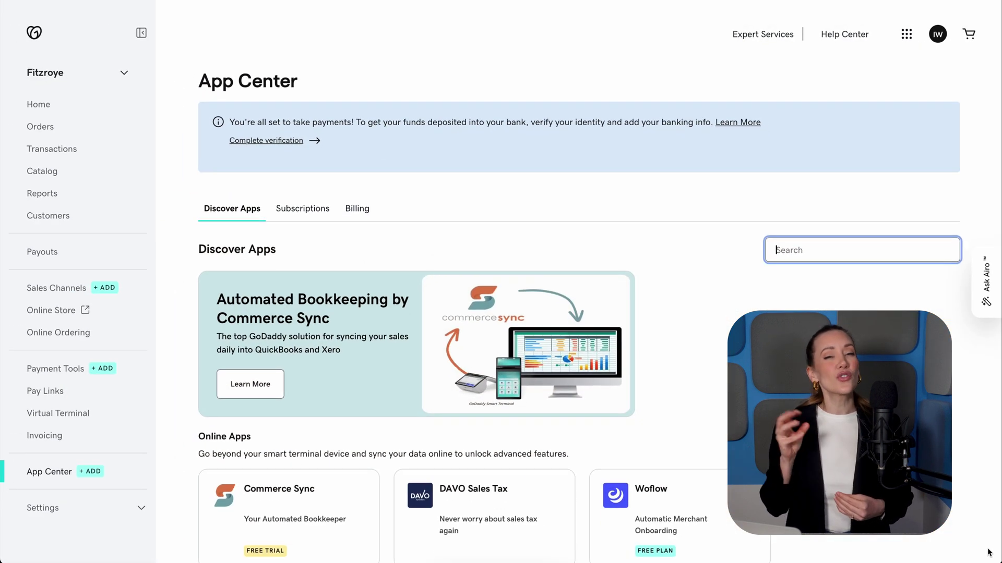
- Scroll the App Center through the Recommended For You, Restaurants and Retail app sections
scroll(989, 552, down, 5)
scroll(988, 551, down, 8)
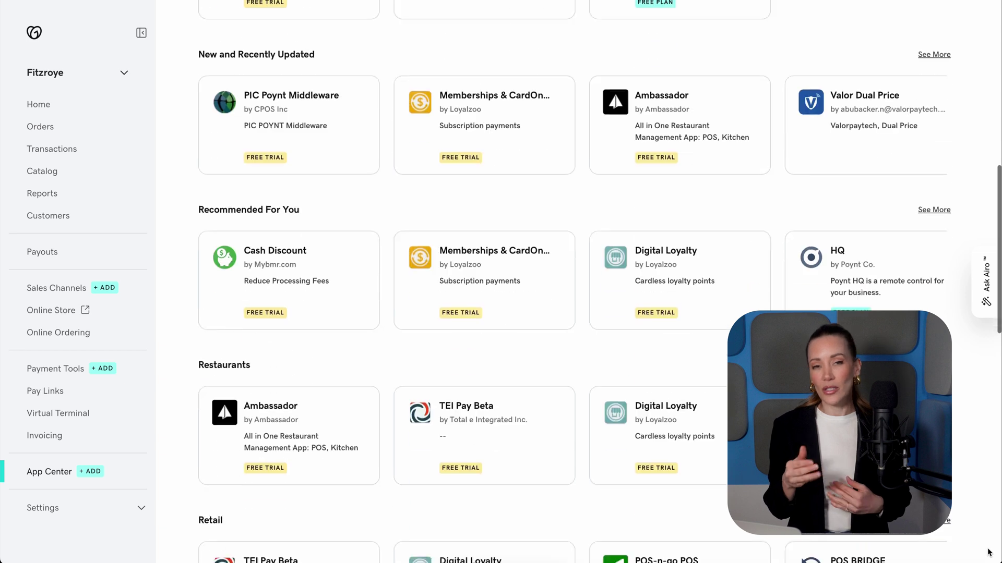